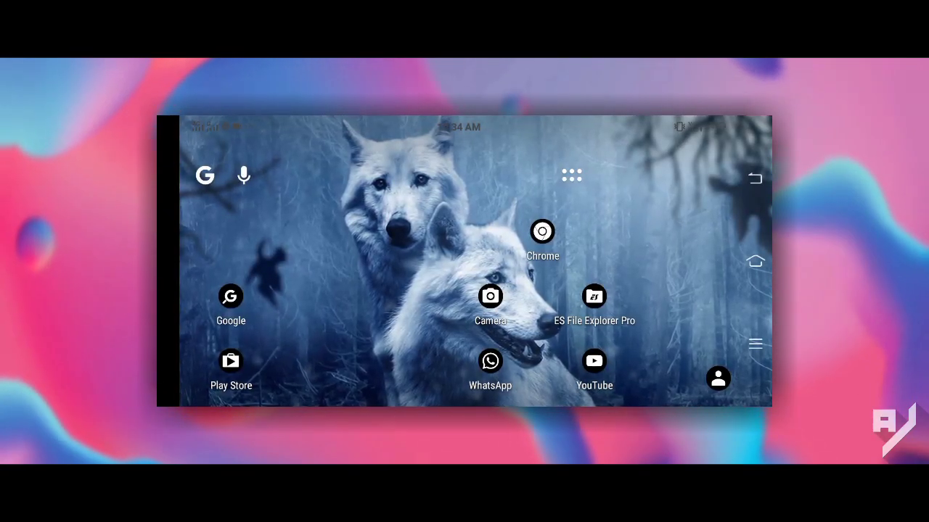
Find VidMate by searching 'V' in the app drawer, then browse to its recently played videos.
click(571, 175)
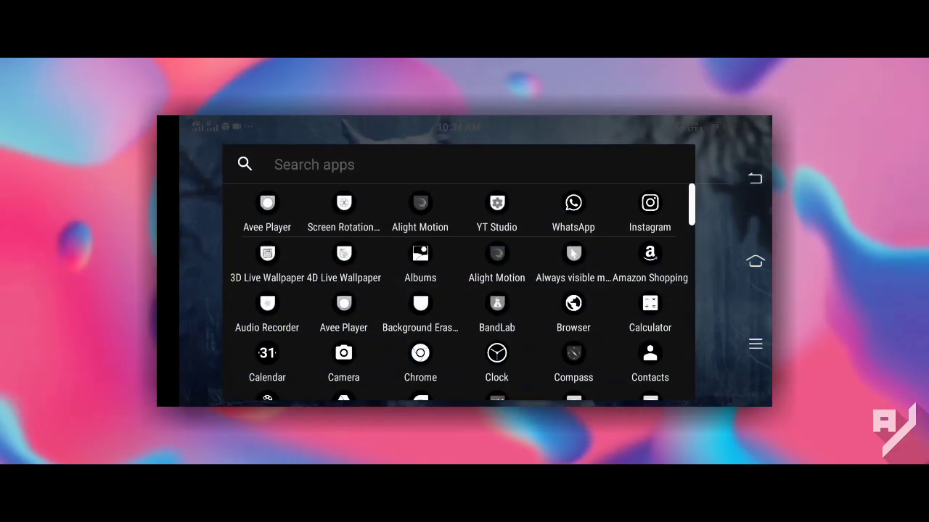
click(314, 165)
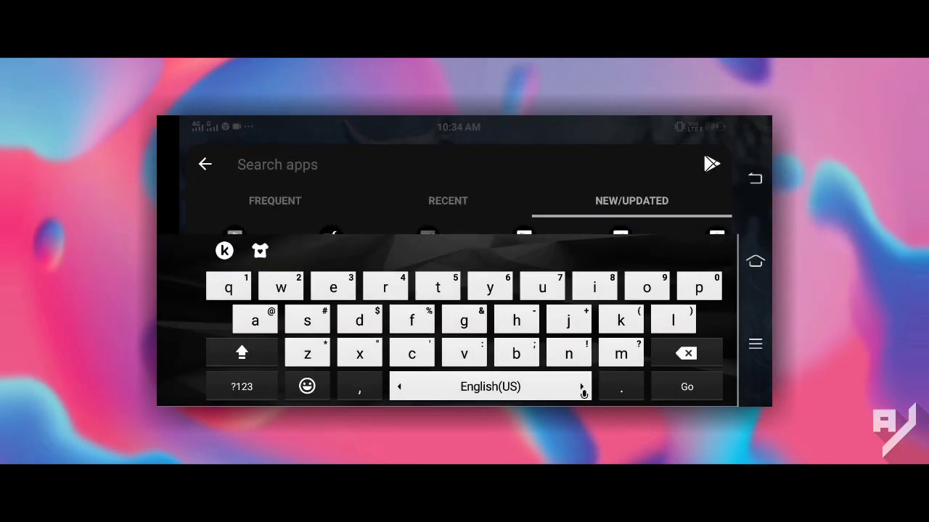
click(466, 366)
text(V)
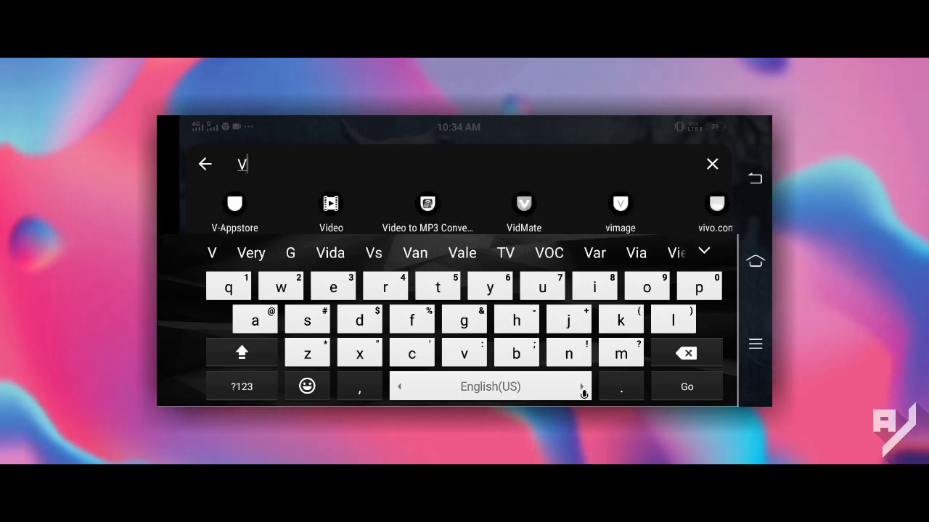
click(331, 203)
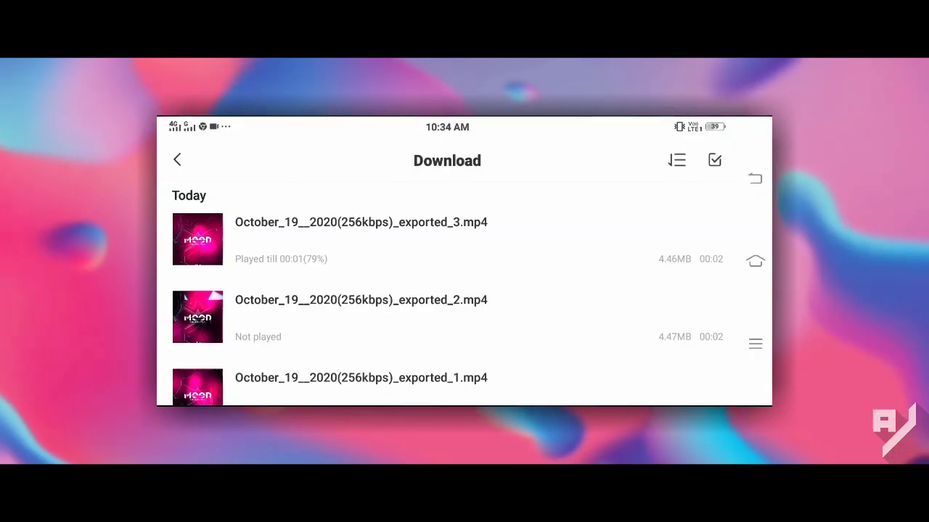
scroll(464, 290, down, 10)
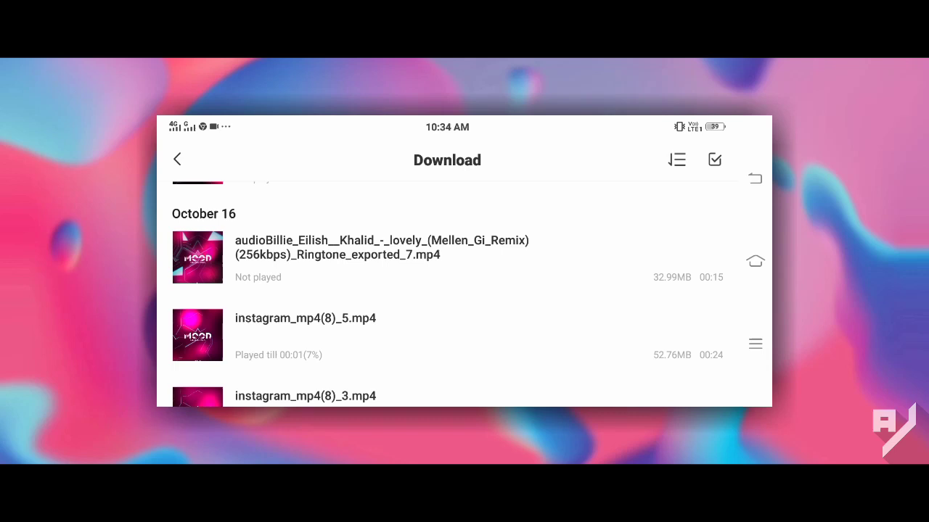
scroll(603, 306, down, 1)
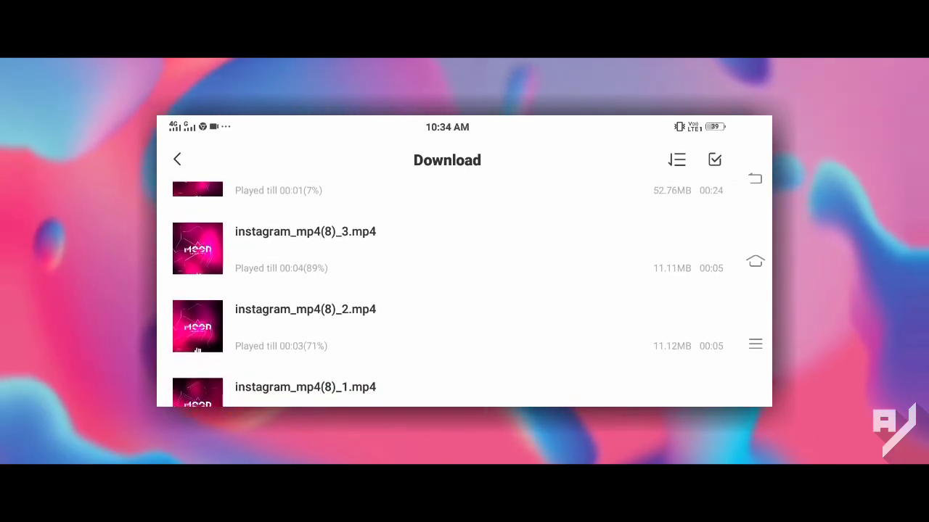
click(177, 160)
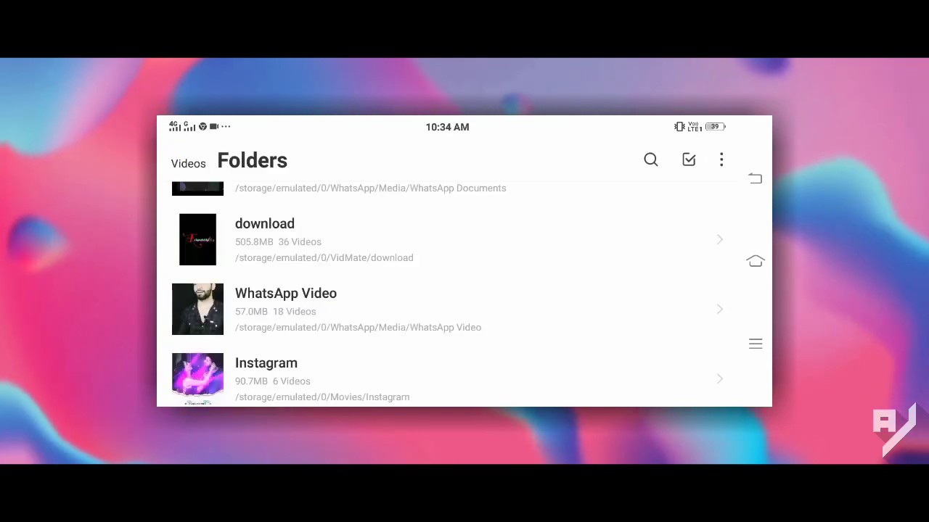
click(188, 163)
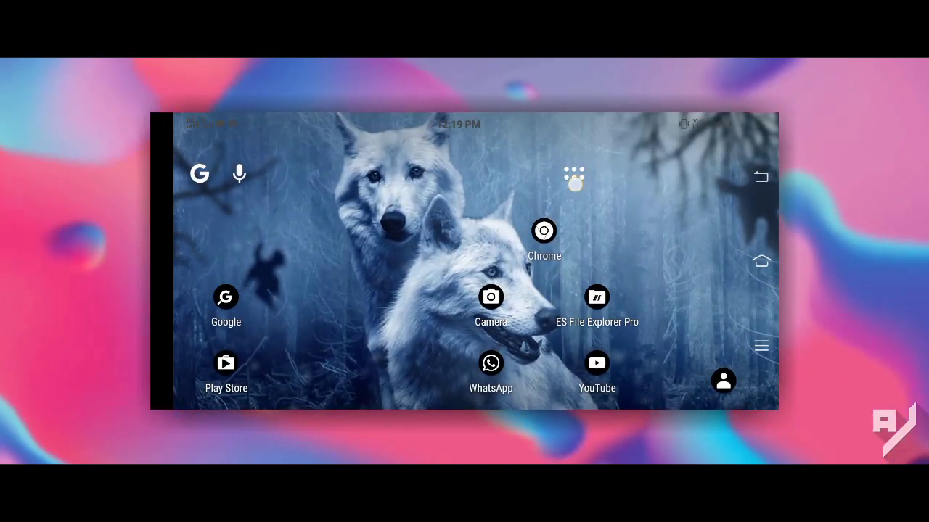
Launch Avee Player from the app drawer and open the pink bokeh template's layer editor.
click(574, 176)
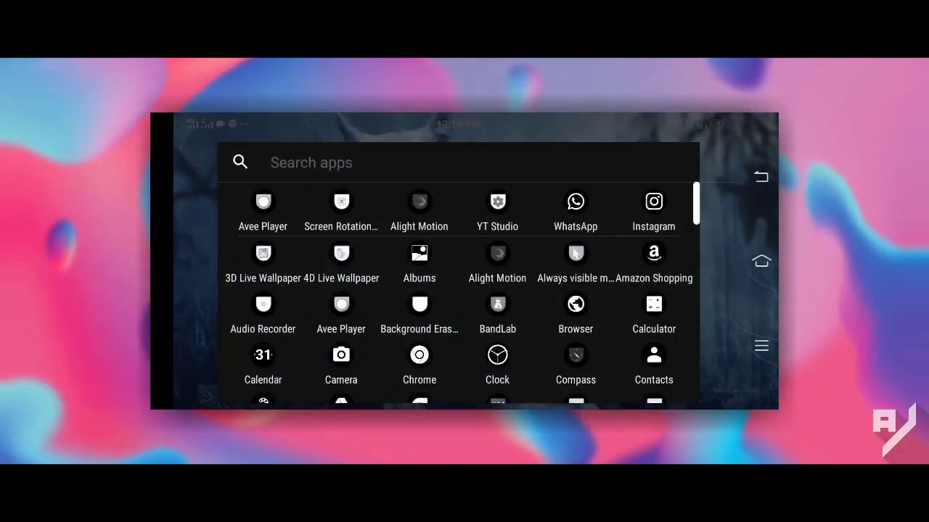
click(261, 210)
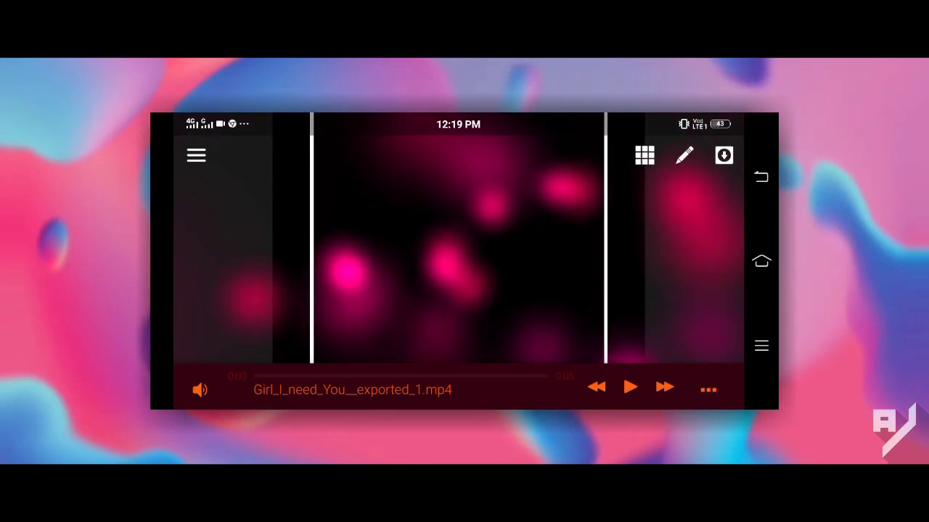
click(686, 156)
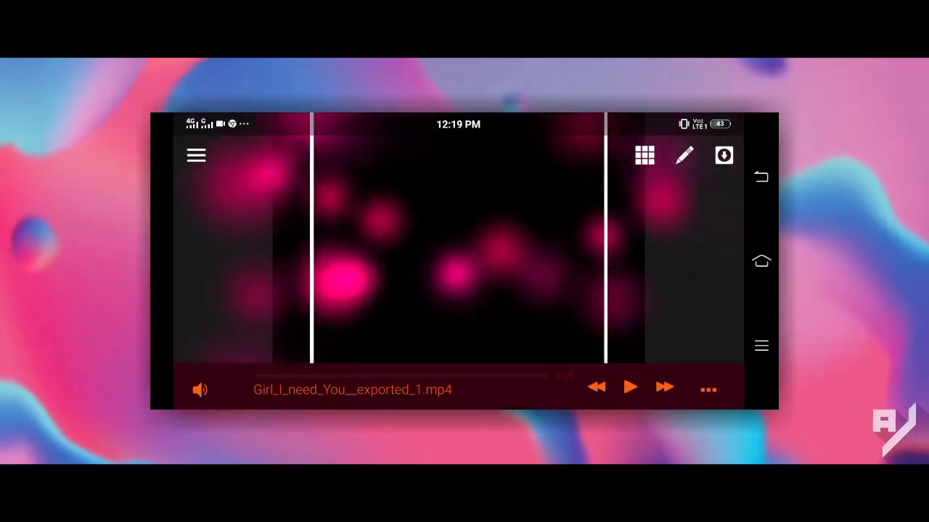
Open the 'your image' layer, review its Custom Image choices, and expand its General settings.
click(227, 247)
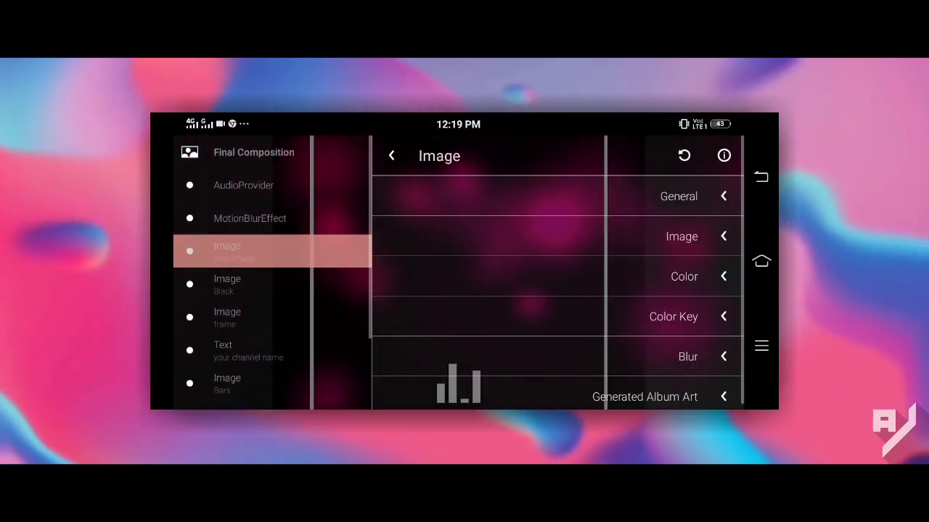
click(717, 238)
click(722, 278)
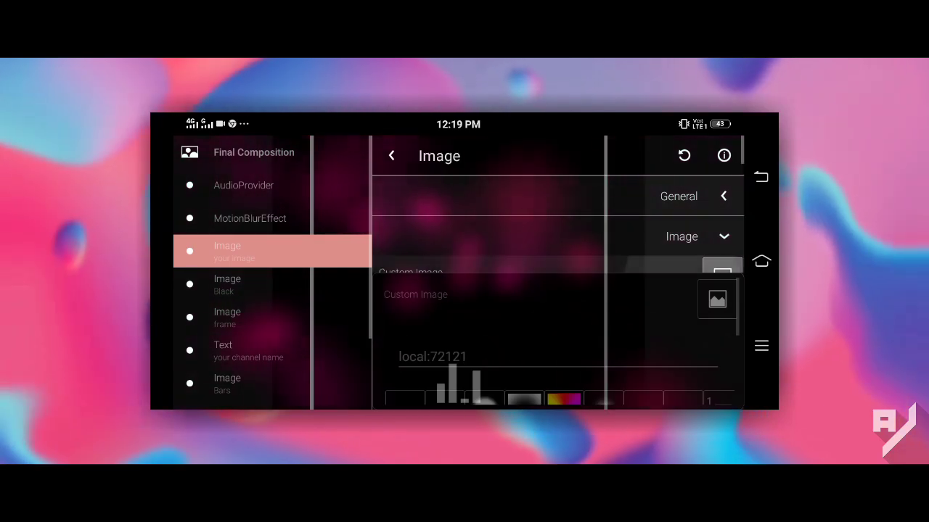
click(467, 346)
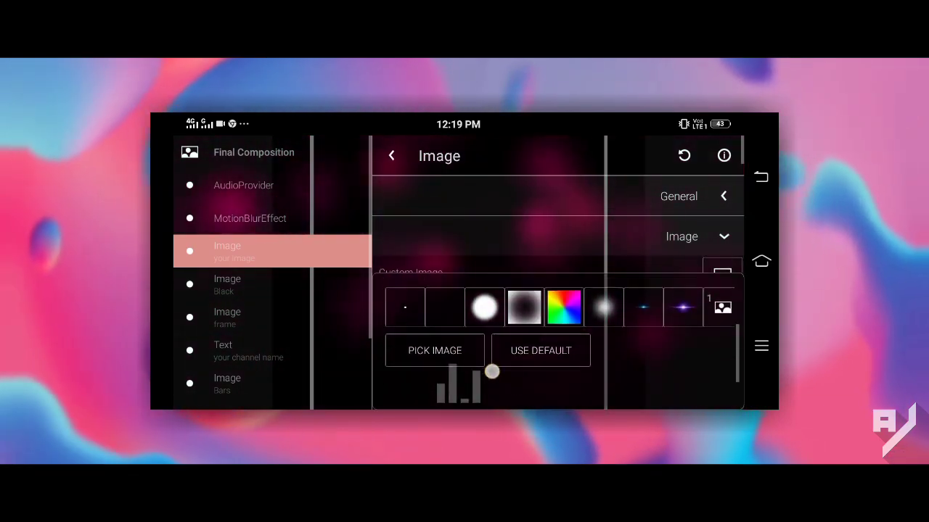
click(723, 196)
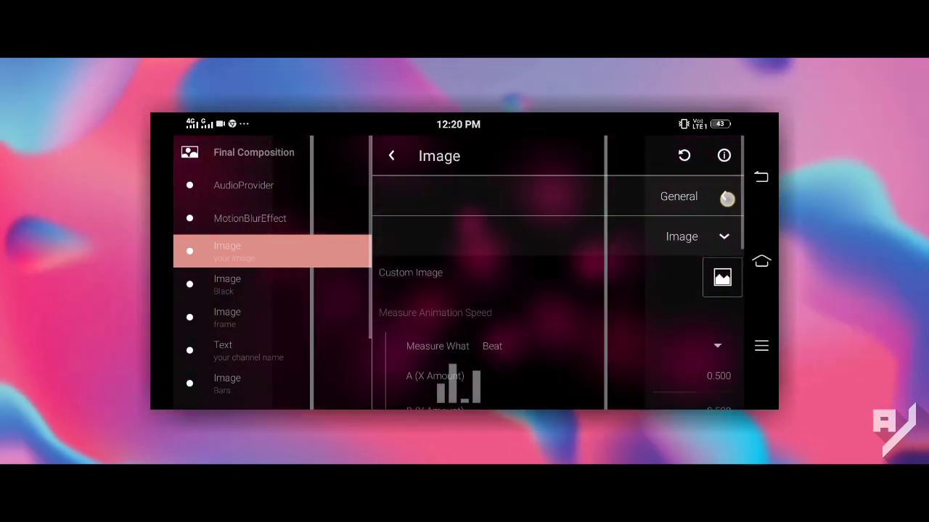
scroll(559, 275, down, 1)
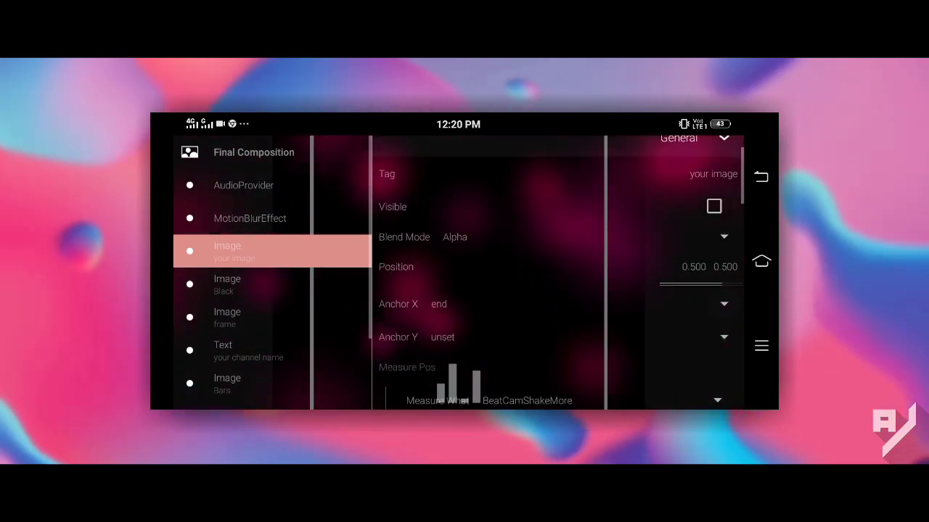